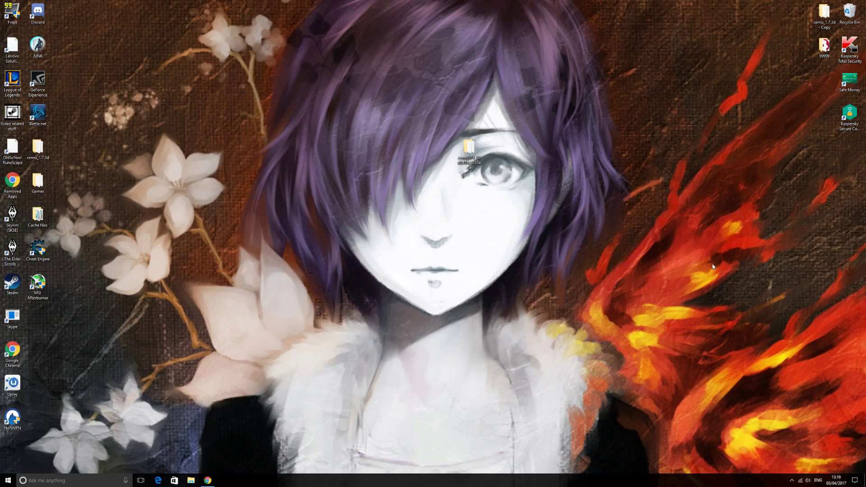
Open the cemu174 desktop folder to view Cemu, gameProfiles and graphicPacks.
{"action": "left_click_drag", "start_coordinate": [472, 147], "coordinate": [453, 153]}
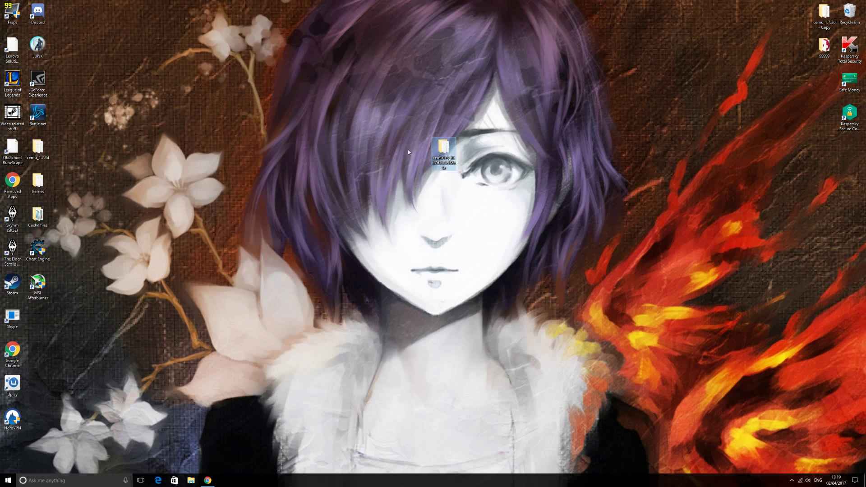
{"action": "double_click", "coordinate": [445, 148]}
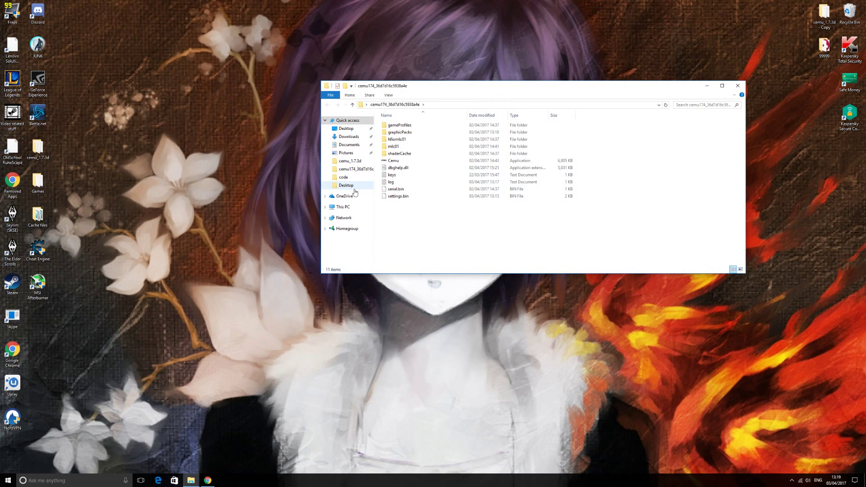
Inside graphicPacks, create a new folder named 'Breathofthewild 4k'.
{"action": "left_click", "coordinate": [399, 132]}
{"action": "double_click", "coordinate": [399, 132]}
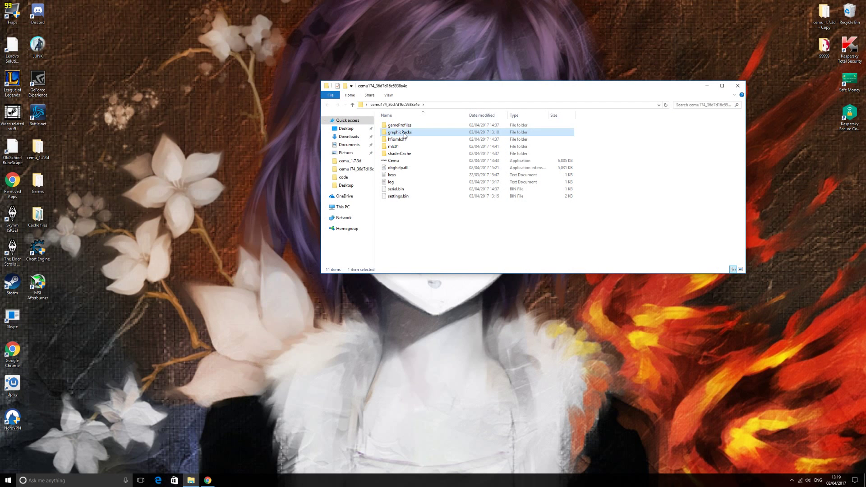
{"action": "right_click", "coordinate": [417, 253]}
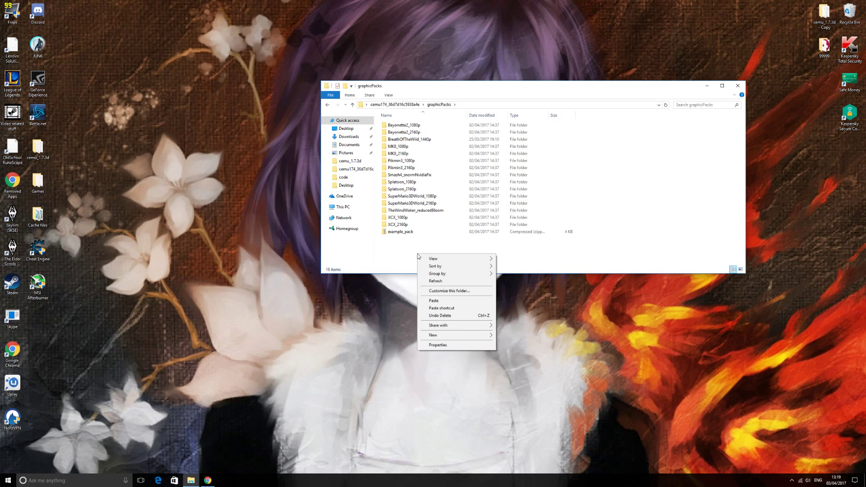
{"action": "mouse_move", "coordinate": [451, 334]}
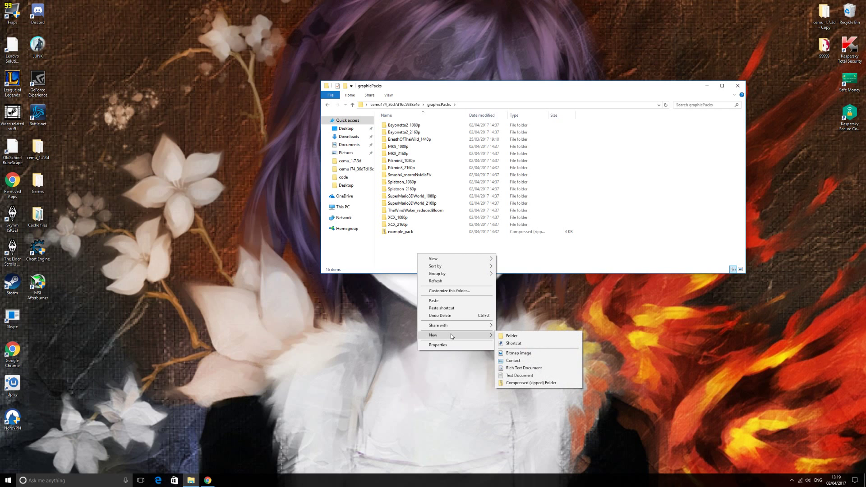
{"action": "left_click", "coordinate": [511, 336]}
{"action": "type", "text": "Vr"}
{"action": "key", "text": "BackSpace"}
{"action": "type", "text": "Breathofthewild 4k"}
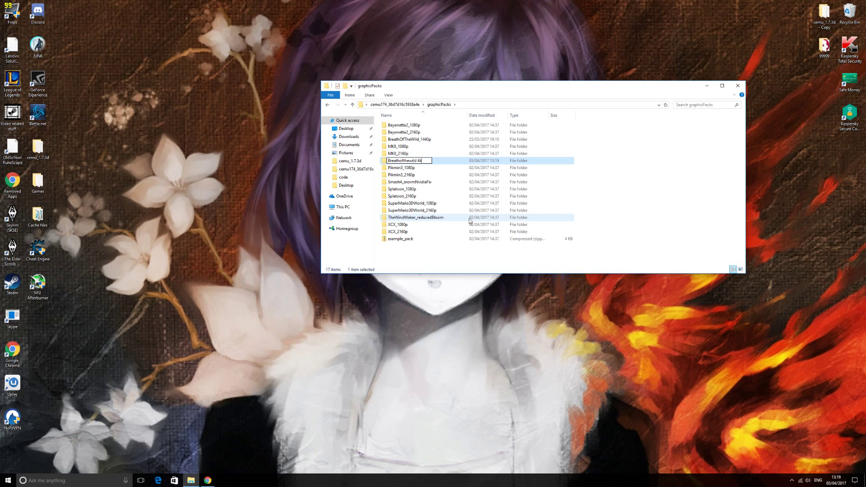
{"action": "left_click", "coordinate": [454, 255]}
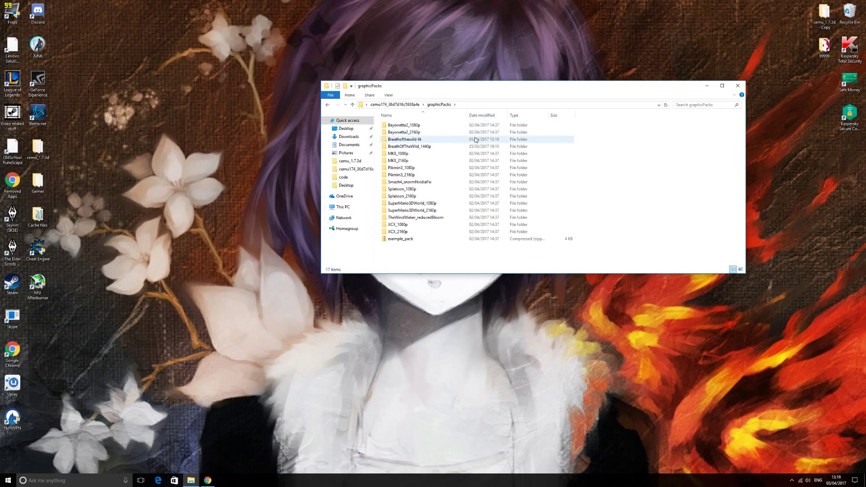
Copy the rules file from Bayonetta2_2160p into the Breathofthewild 4k folder.
{"action": "double_click", "coordinate": [412, 134]}
{"action": "left_click", "coordinate": [394, 126]}
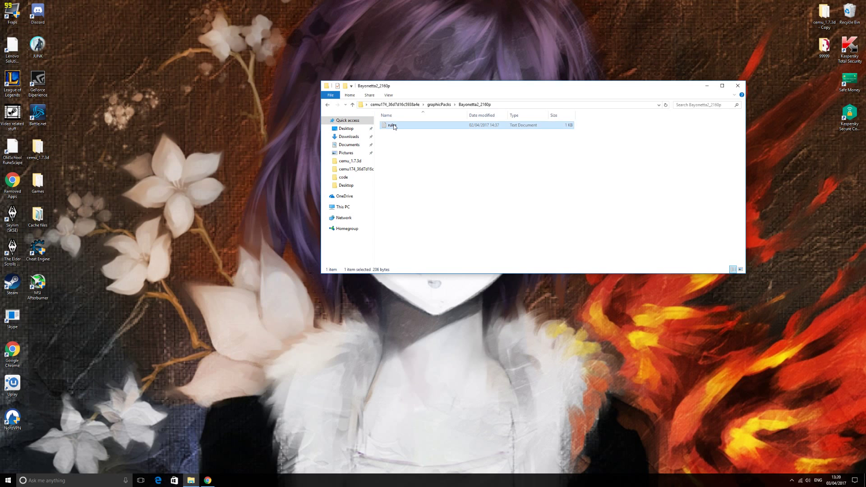
{"action": "right_click", "coordinate": [393, 126]}
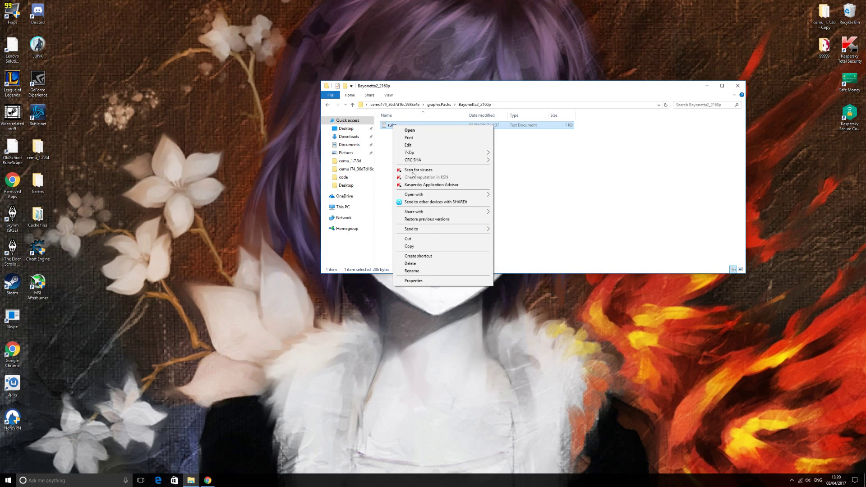
{"action": "left_click", "coordinate": [420, 246]}
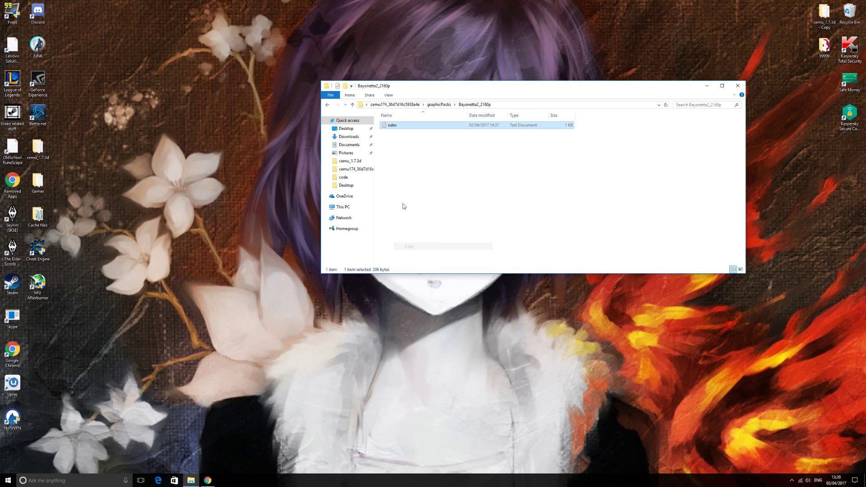
{"action": "left_click", "coordinate": [329, 106]}
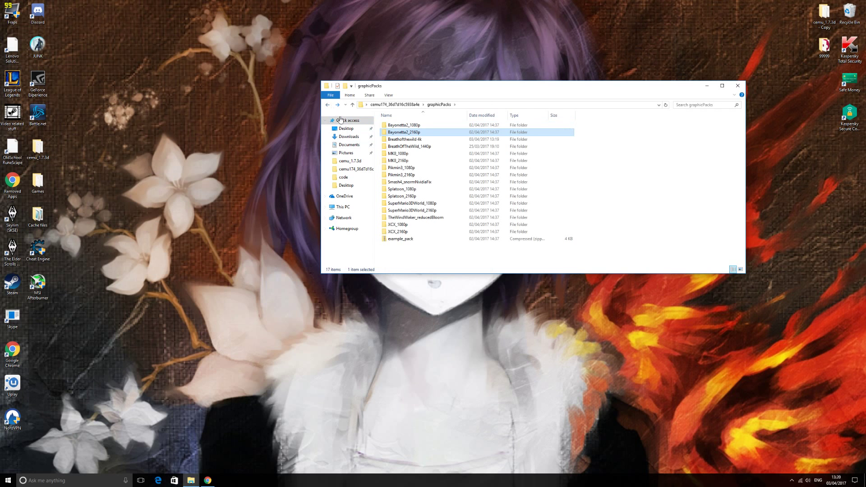
{"action": "double_click", "coordinate": [401, 140]}
{"action": "right_click", "coordinate": [434, 142]}
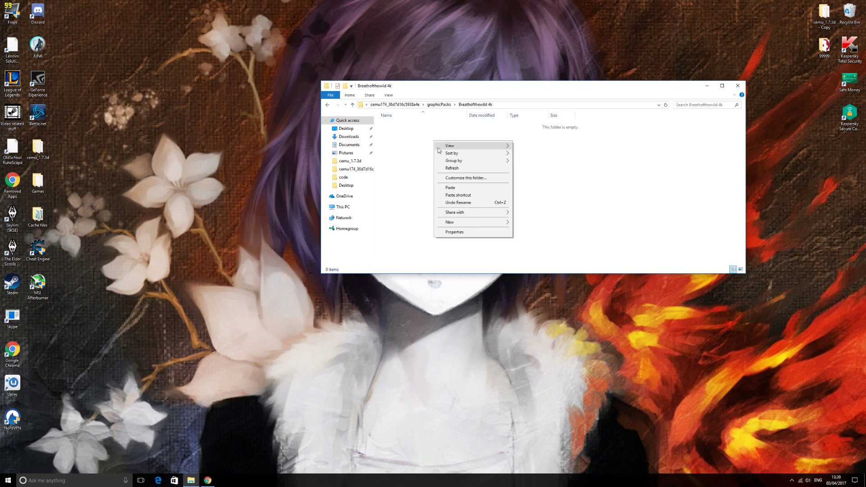
{"action": "left_click", "coordinate": [451, 188]}
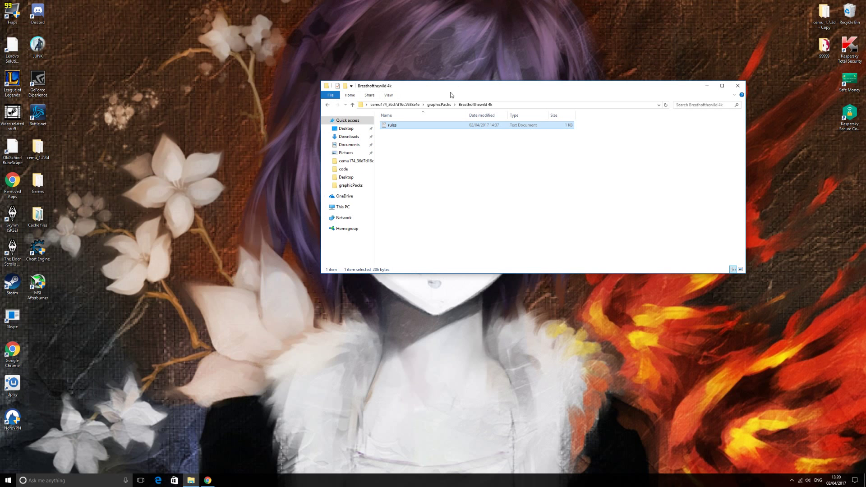
Open the pasted rules file in Notepad and review its Bayonetta 2 settings.
{"action": "left_click_drag", "start_coordinate": [511, 85], "coordinate": [618, 61]}
{"action": "double_click", "coordinate": [499, 102]}
{"action": "left_click_drag", "start_coordinate": [284, 103], "coordinate": [412, 58]}
{"action": "left_click_drag", "start_coordinate": [268, 74], "coordinate": [452, 70]}
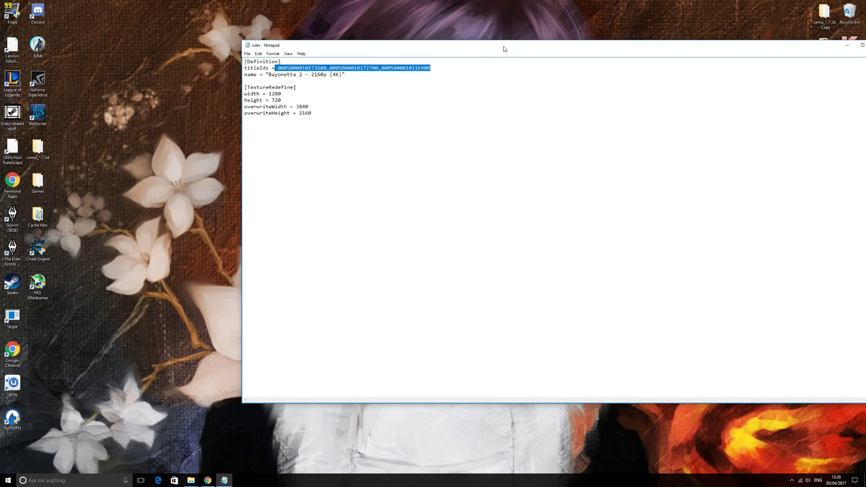
{"action": "left_click_drag", "start_coordinate": [504, 48], "coordinate": [350, 46]}
Close Notepad, return to cemu174 and delete the log file.
{"action": "left_click", "coordinate": [724, 45]}
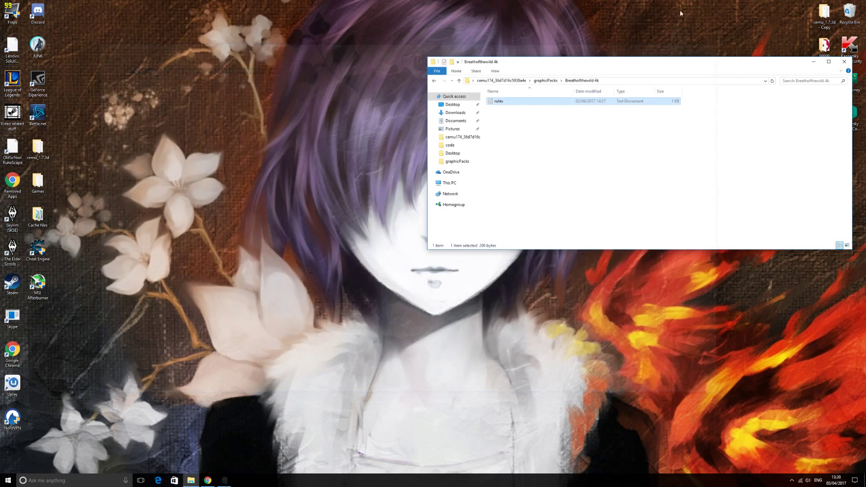
{"action": "left_click", "coordinate": [433, 81]}
{"action": "left_click", "coordinate": [434, 81]}
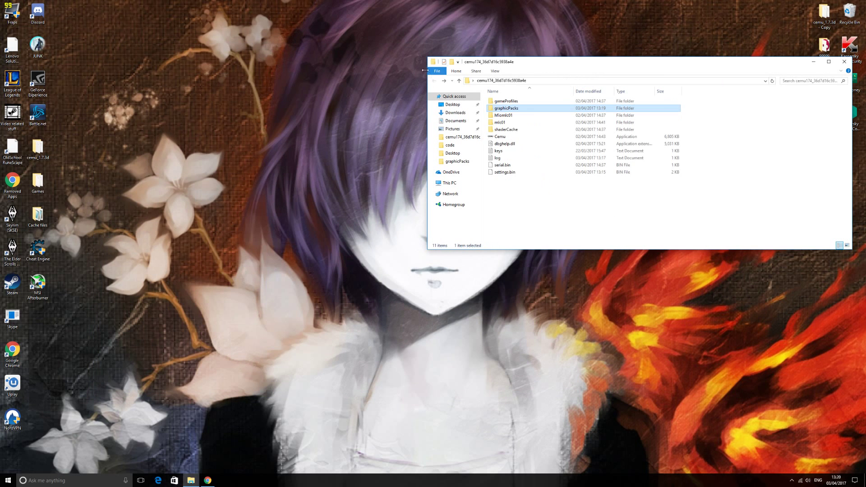
{"action": "left_click_drag", "start_coordinate": [521, 64], "coordinate": [446, 60]}
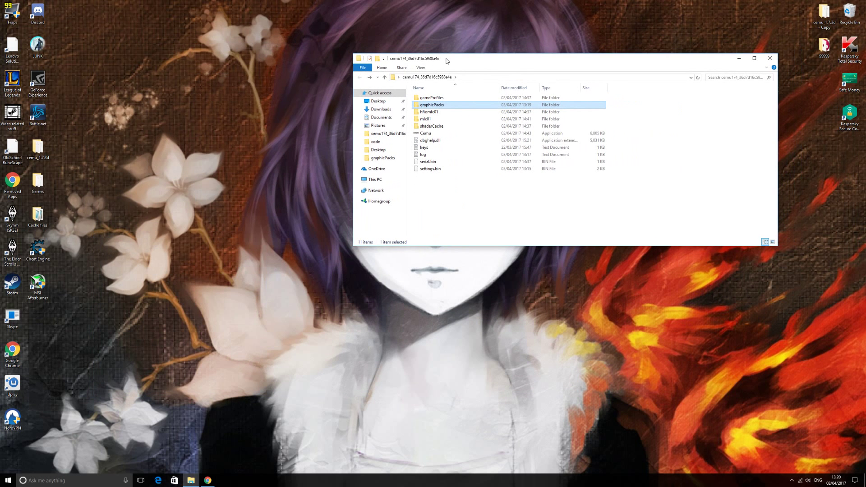
{"action": "left_click", "coordinate": [425, 156]}
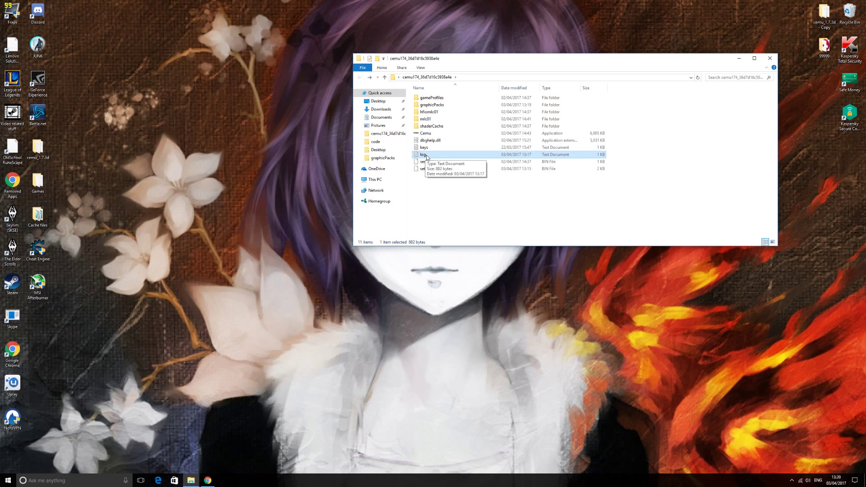
{"action": "key", "text": "Delete"}
Launch the Cemu emulator from the cemu174 folder.
{"action": "left_click_drag", "start_coordinate": [449, 58], "coordinate": [382, 56]}
{"action": "key", "text": "Up"}
{"action": "key", "text": "Up"}
{"action": "key", "text": "Up"}
{"action": "key", "text": "Return"}
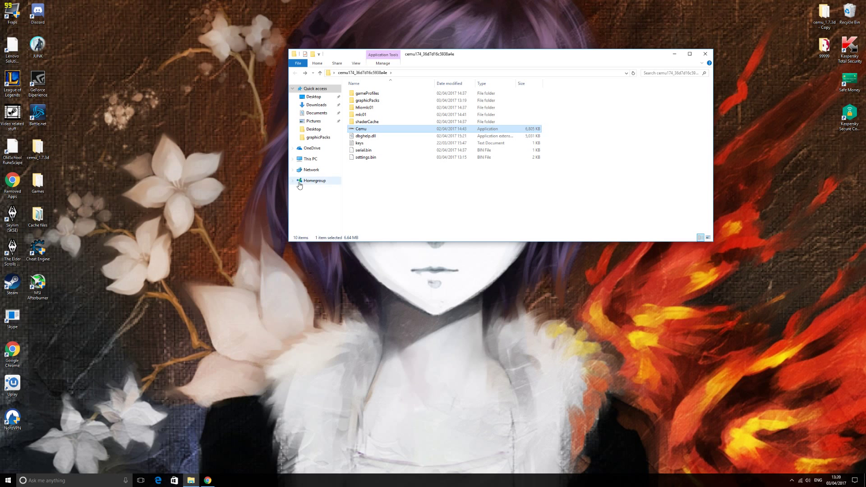
Load U-King.rpx from Breath of the Wild's code folder via File > Load.
{"action": "left_click", "coordinate": [25, 31]}
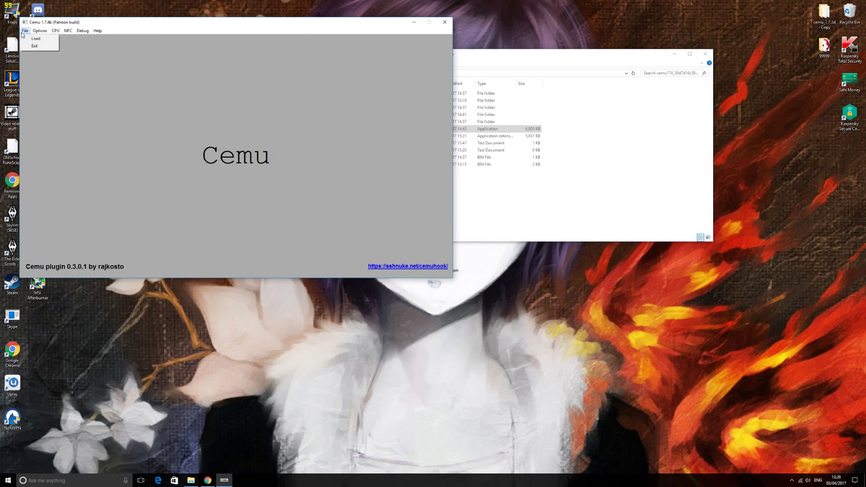
{"action": "left_click", "coordinate": [34, 40]}
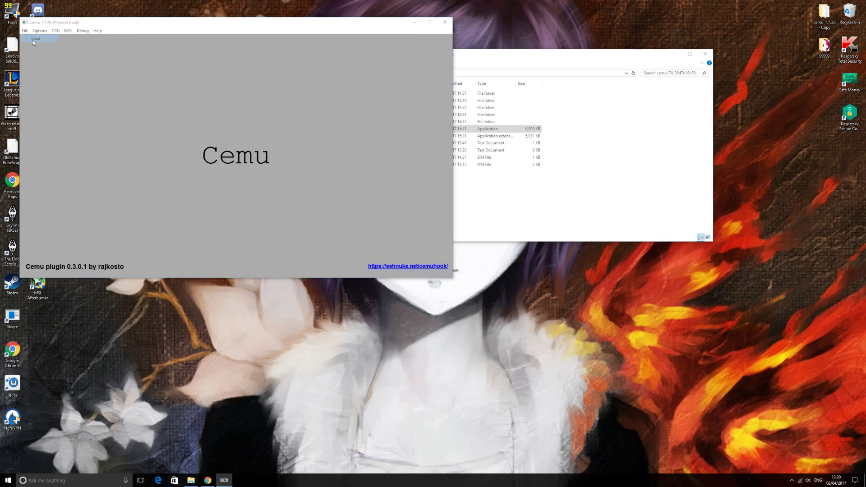
{"action": "left_click", "coordinate": [100, 82]}
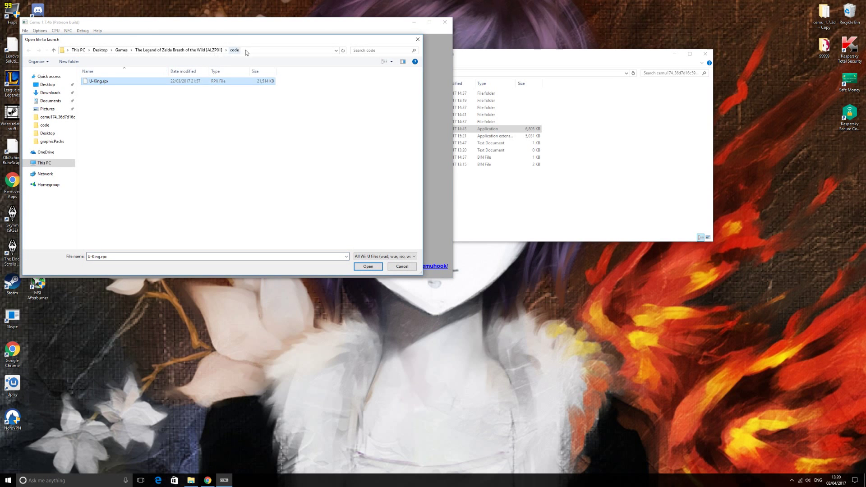
{"action": "left_click", "coordinate": [382, 268]}
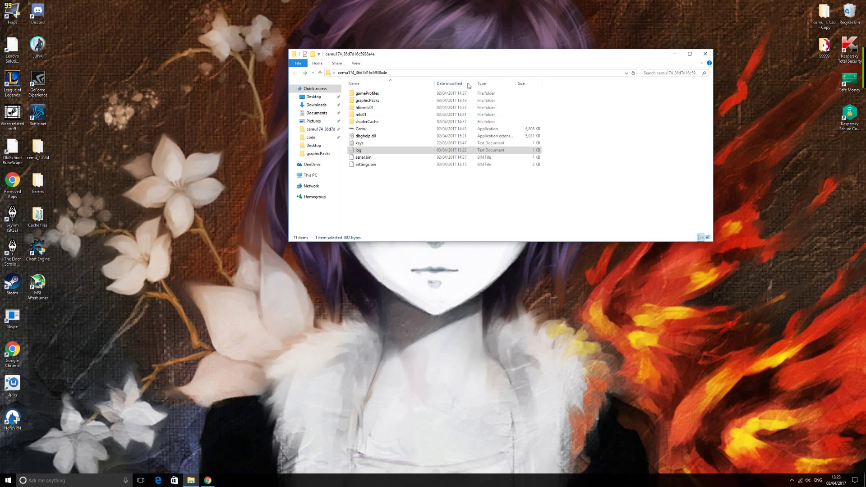
{"action": "left_click_drag", "start_coordinate": [348, 57], "coordinate": [405, 88]}
{"action": "left_click", "coordinate": [428, 181]}
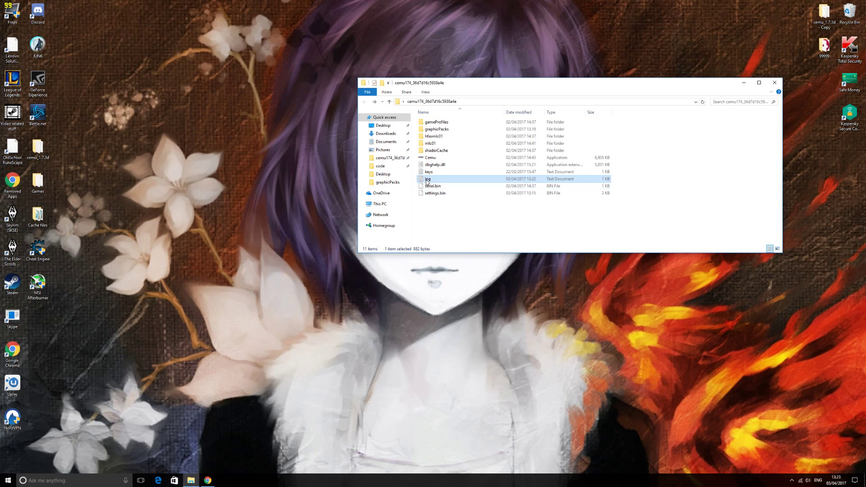
{"action": "double_click", "coordinate": [427, 180]}
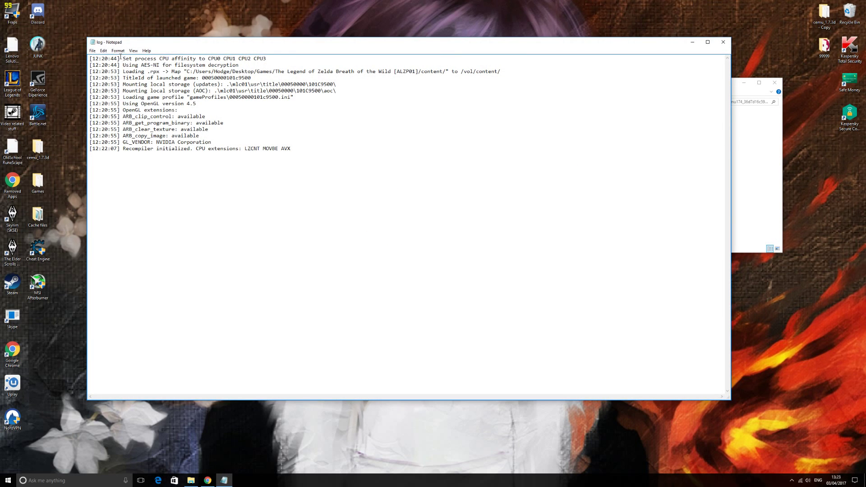
{"action": "left_click_drag", "start_coordinate": [124, 78], "coordinate": [186, 81]}
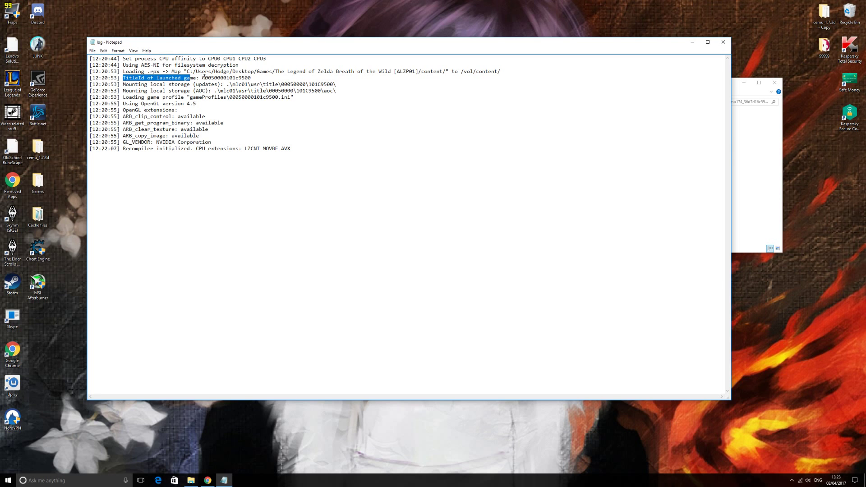
{"action": "left_click", "coordinate": [199, 77]}
{"action": "left_click_drag", "start_coordinate": [201, 78], "coordinate": [251, 77]}
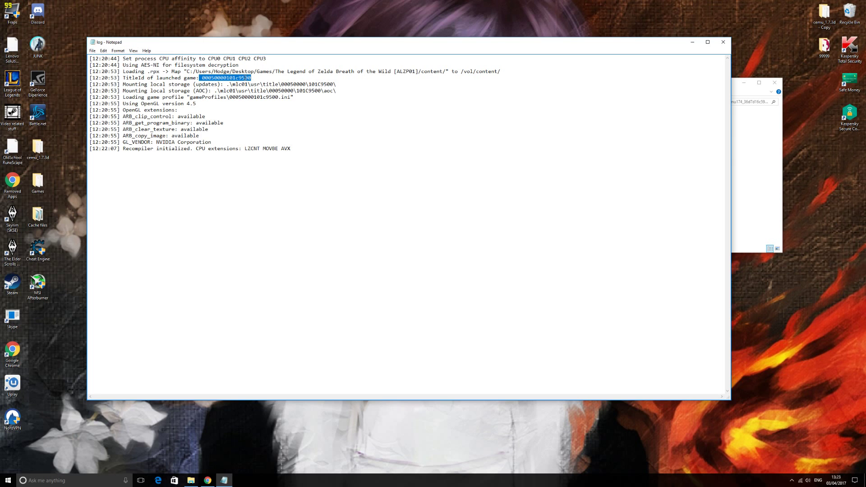
{"action": "right_click", "coordinate": [245, 78]}
{"action": "left_click", "coordinate": [265, 100]}
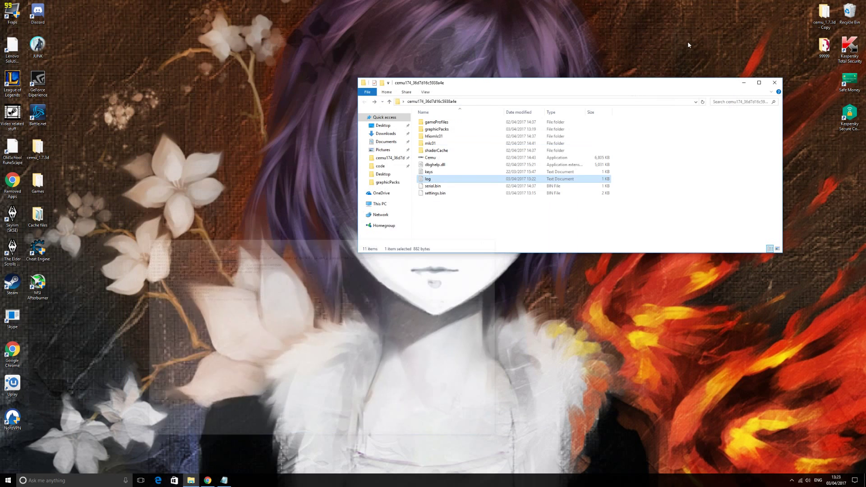
{"action": "left_click", "coordinate": [692, 42]}
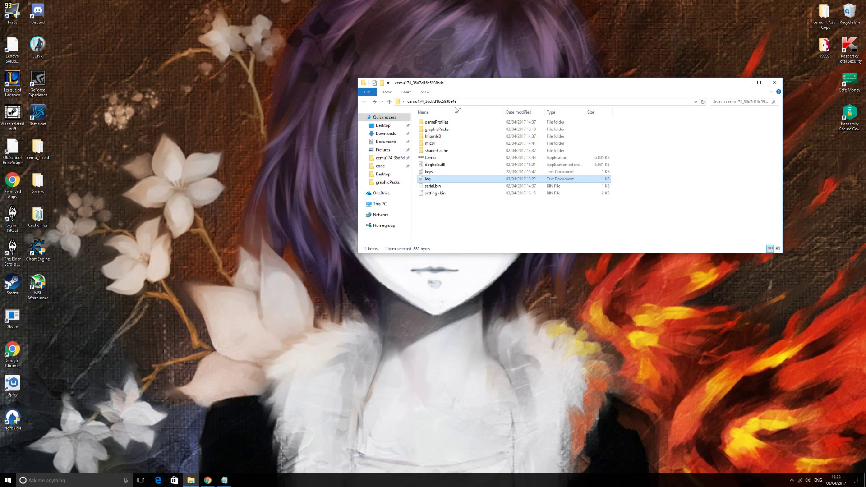
{"action": "double_click", "coordinate": [445, 130]}
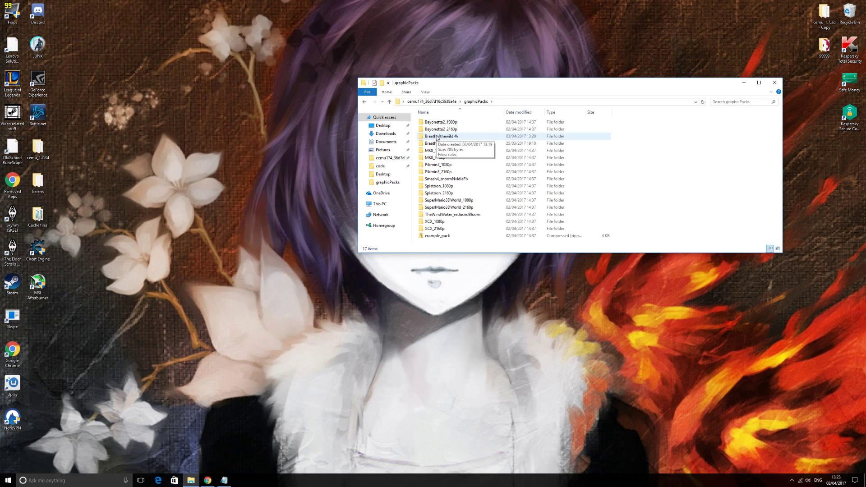
{"action": "double_click", "coordinate": [436, 137]}
{"action": "double_click", "coordinate": [428, 123]}
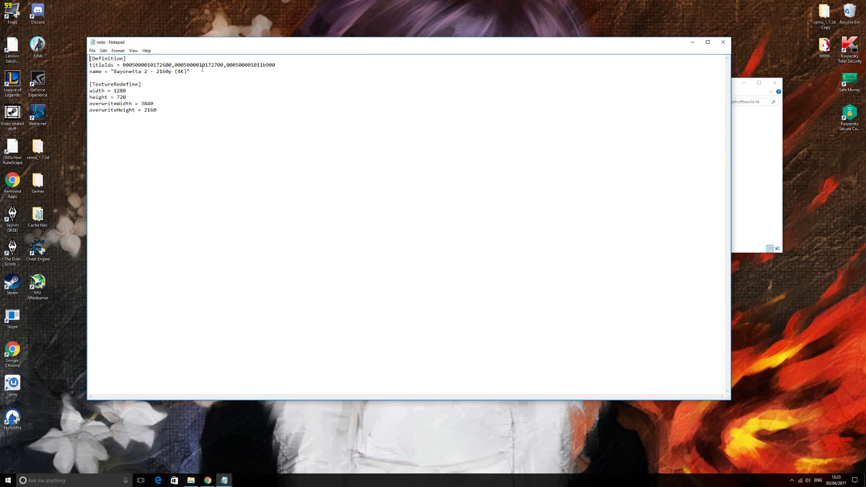
{"action": "left_click_drag", "start_coordinate": [124, 65], "coordinate": [273, 65]}
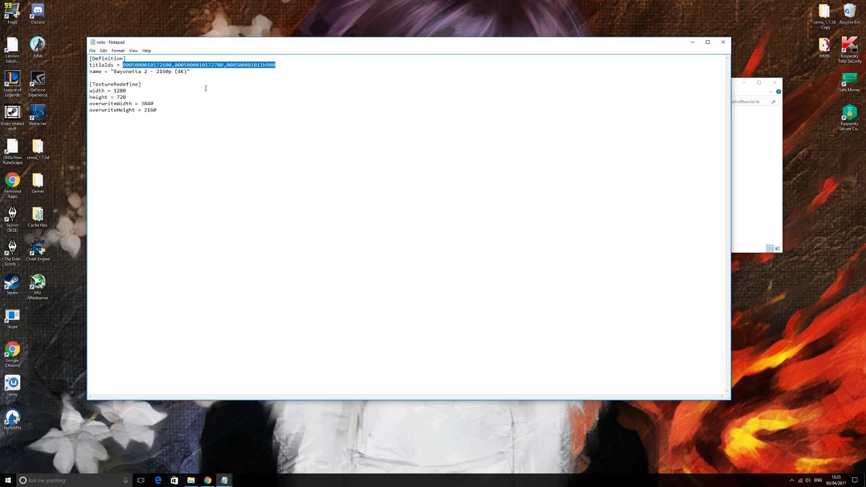
{"action": "key", "text": "BackSpace"}
{"action": "right_click", "coordinate": [131, 66]}
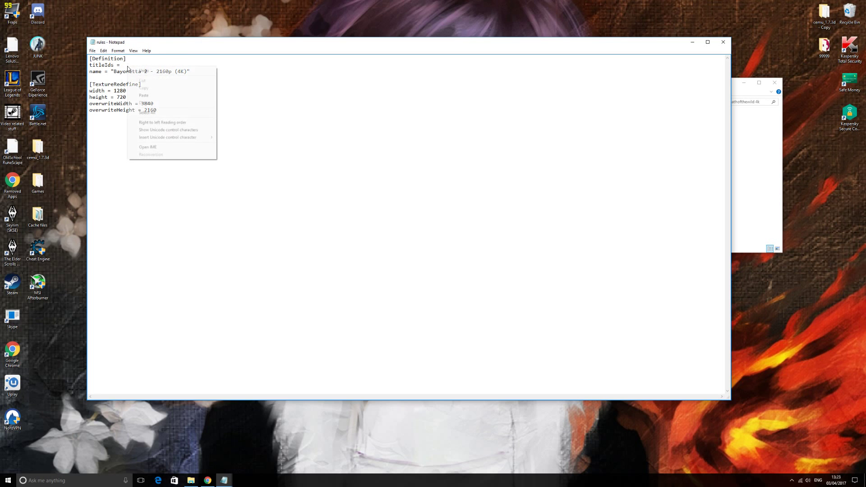
{"action": "left_click", "coordinate": [146, 94]}
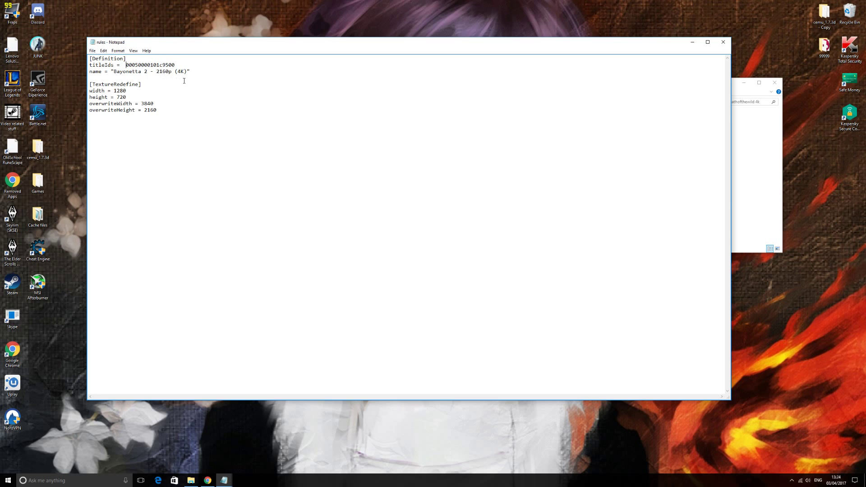
Rename the pack to 'Breathofthewild - 2160p (4K)', save, and close Notepad and Explorer.
{"action": "left_click_drag", "start_coordinate": [149, 72], "coordinate": [111, 72]}
{"action": "left_click", "coordinate": [139, 72]}
{"action": "key", "text": "BackSpace"}
{"action": "key", "text": "BackSpace"}
{"action": "key", "text": "BackSpace"}
{"action": "key", "text": "BackSpace"}
{"action": "key", "text": "BackSpace"}
{"action": "key", "text": "BackSpace"}
{"action": "key", "text": "BackSpace"}
{"action": "key", "text": "BackSpace"}
{"action": "key", "text": "BackSpace"}
{"action": "key", "text": "BackSpace"}
{"action": "key", "text": "BackSpace"}
{"action": "type", "text": "Breathofthewild"}
{"action": "left_click", "coordinate": [93, 50]}
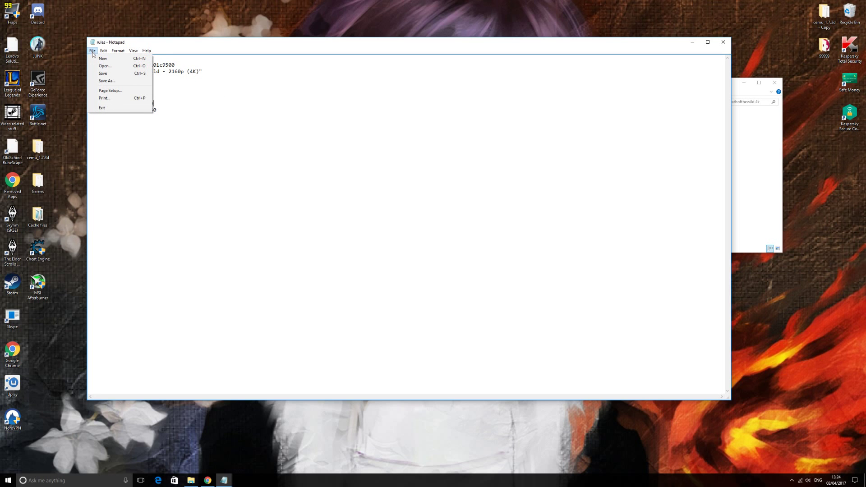
{"action": "left_click", "coordinate": [116, 76]}
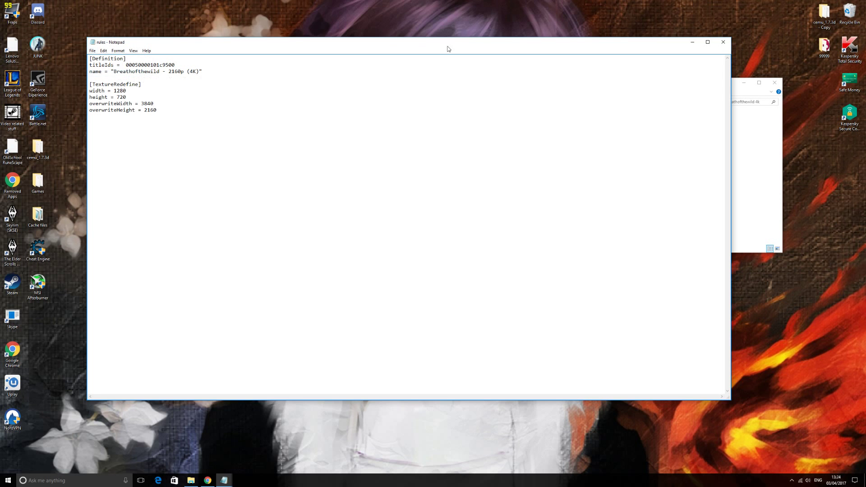
{"action": "left_click", "coordinate": [723, 42]}
{"action": "left_click", "coordinate": [770, 83]}
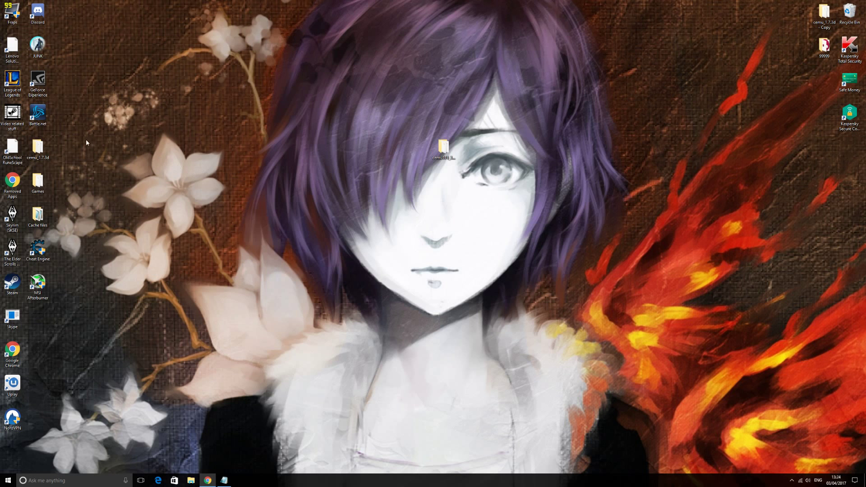
Launch Cemu from the cemu174 folder and open the Graphic packs list.
{"action": "double_click", "coordinate": [443, 150]}
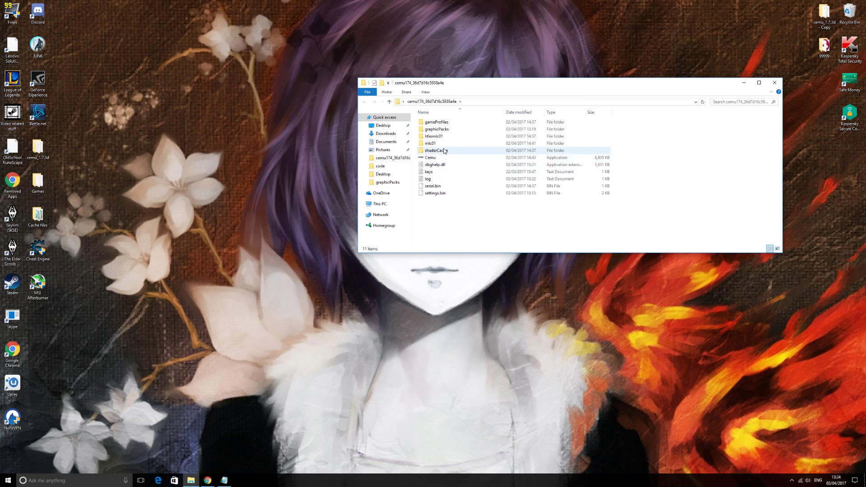
{"action": "double_click", "coordinate": [432, 157]}
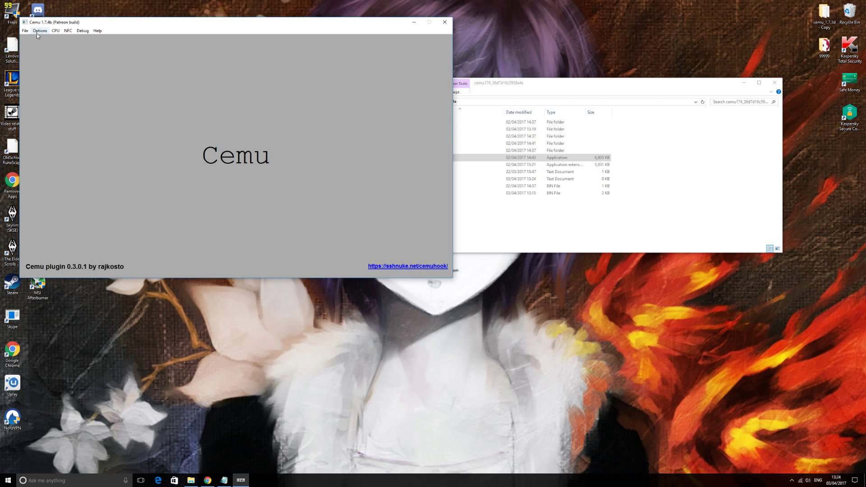
{"action": "left_click", "coordinate": [41, 31]}
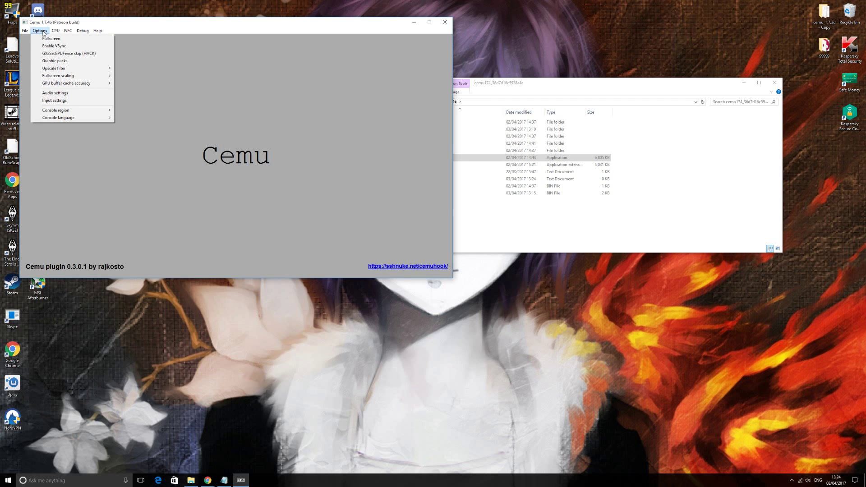
{"action": "left_click", "coordinate": [55, 60]}
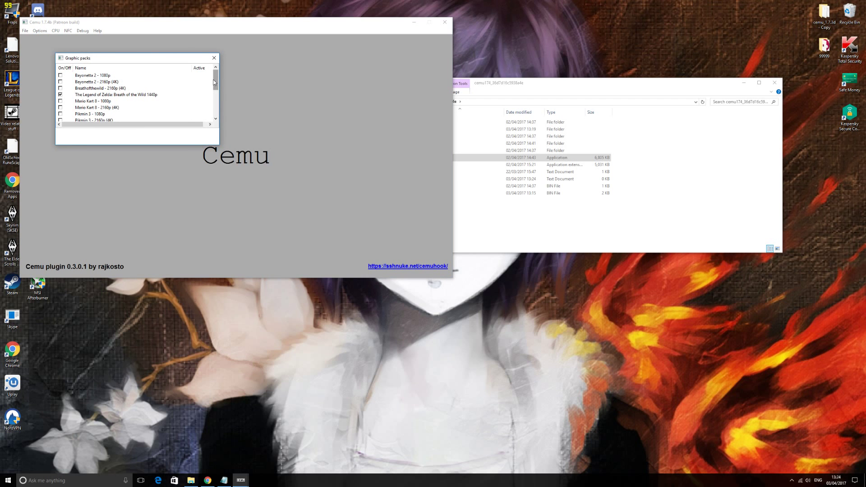
Enable Breathofthewild - 2160p (4K), disable Zelda 1440p, then close Cemu.
{"action": "scroll", "coordinate": [213, 82], "scroll_direction": "down", "scroll_amount": 1}
{"action": "scroll", "coordinate": [213, 82], "scroll_direction": "up", "scroll_amount": 1}
{"action": "left_click", "coordinate": [60, 88]}
{"action": "left_click", "coordinate": [60, 95]}
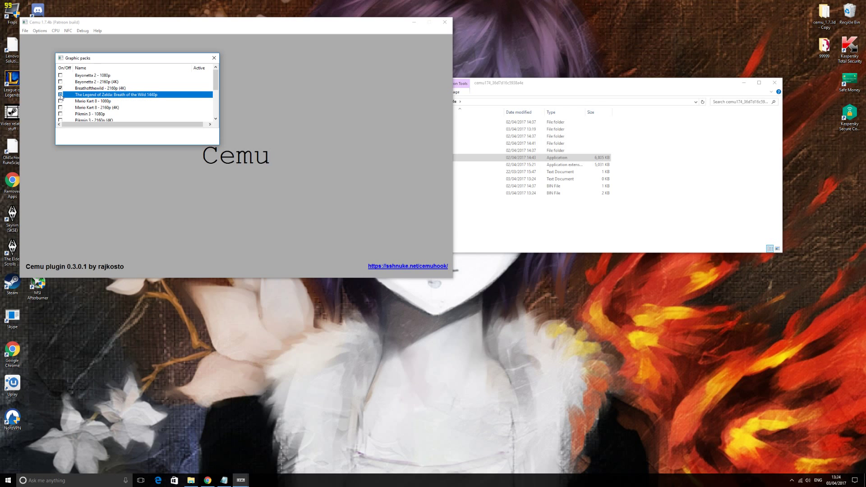
{"action": "left_click", "coordinate": [214, 58]}
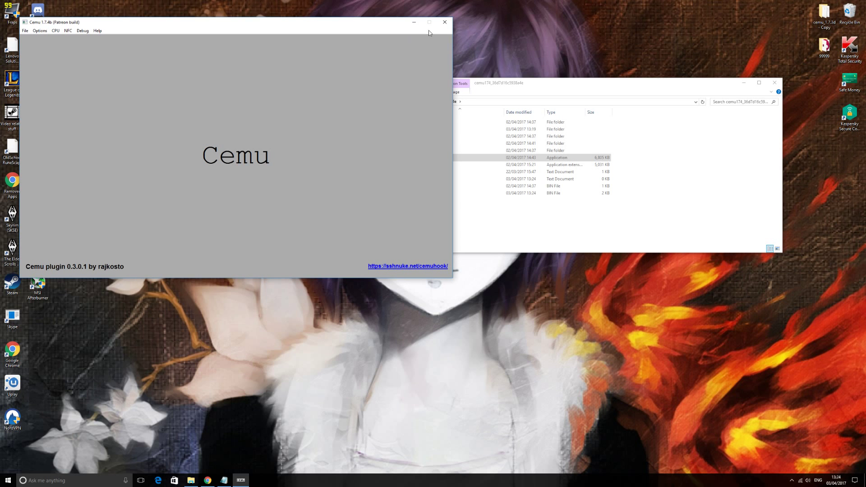
{"action": "left_click", "coordinate": [445, 22]}
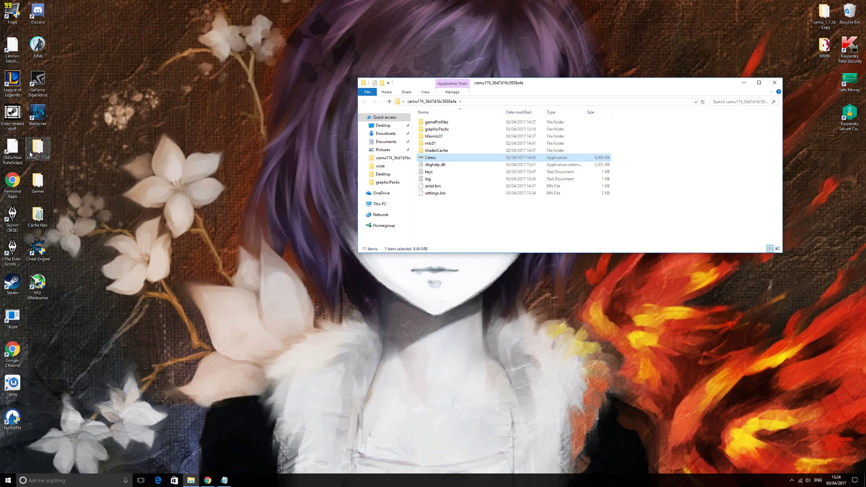
Relaunch Cemu and load U-King.rpx from Breath of the Wild's code folder.
{"action": "double_click", "coordinate": [434, 157]}
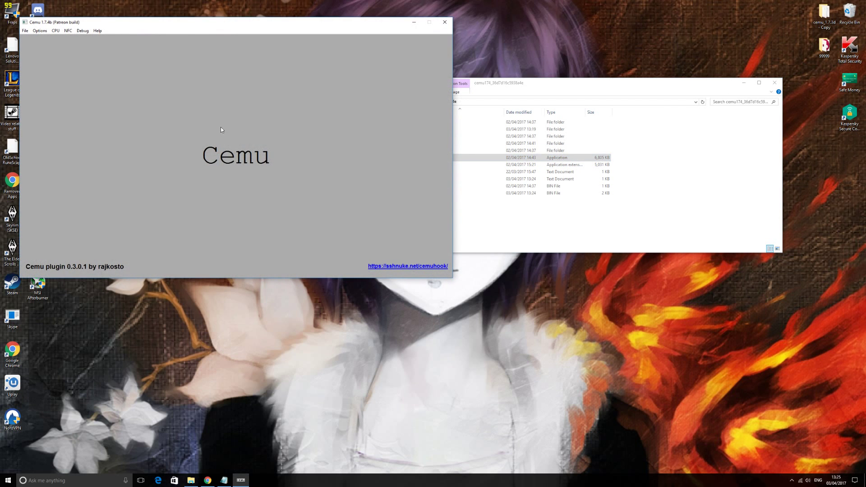
{"action": "left_click", "coordinate": [25, 31]}
{"action": "left_click", "coordinate": [34, 40]}
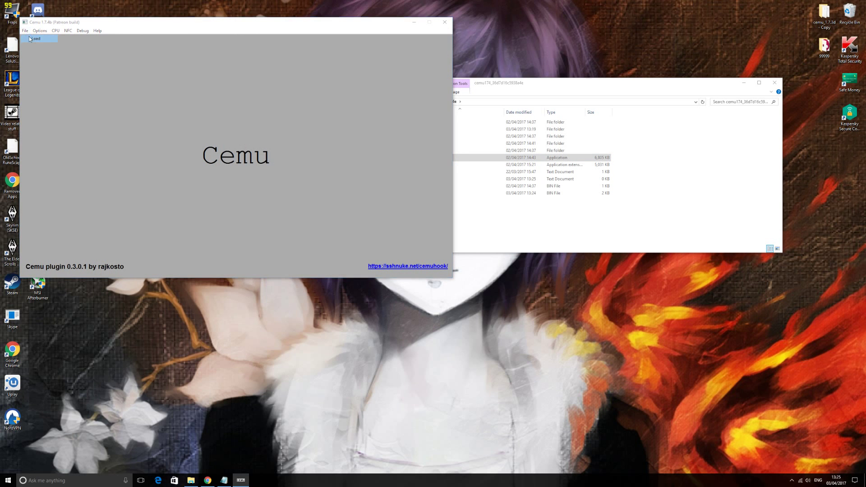
{"action": "double_click", "coordinate": [103, 81]}
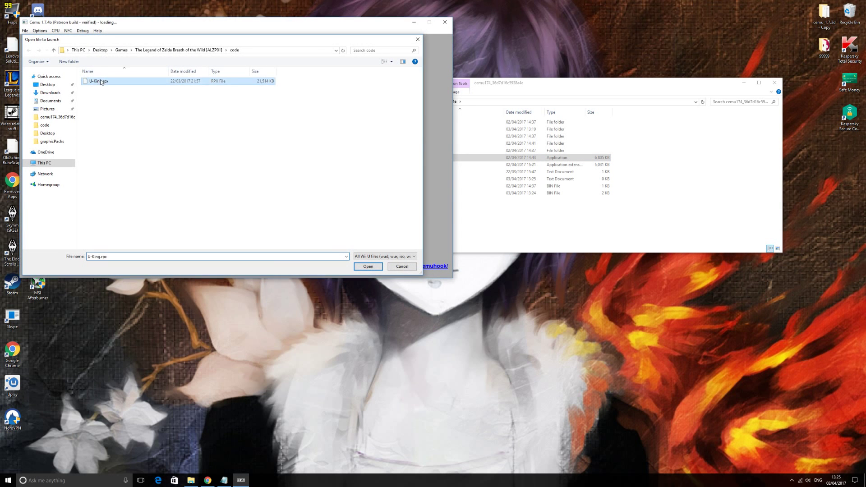